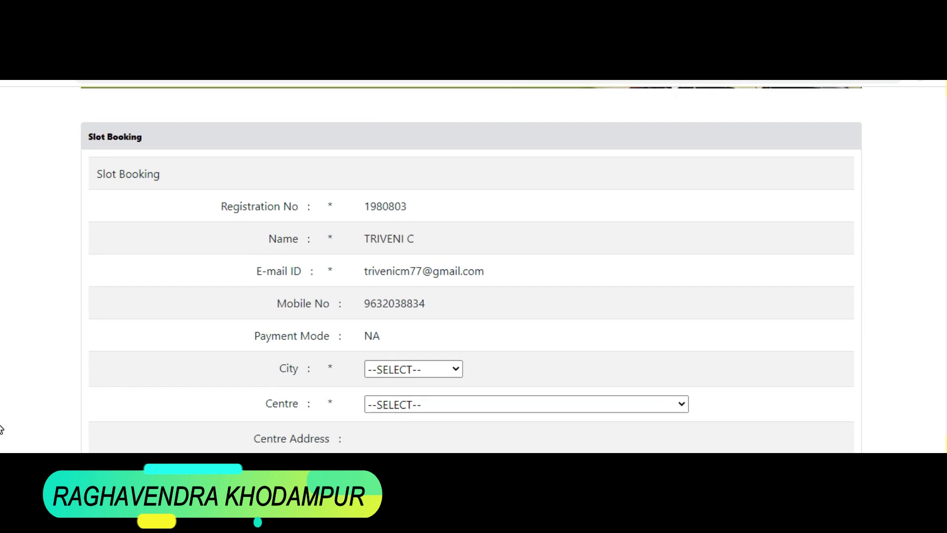
Set the city to Bidar in the slot booking form.
scroll(1, 429, "down", 2)
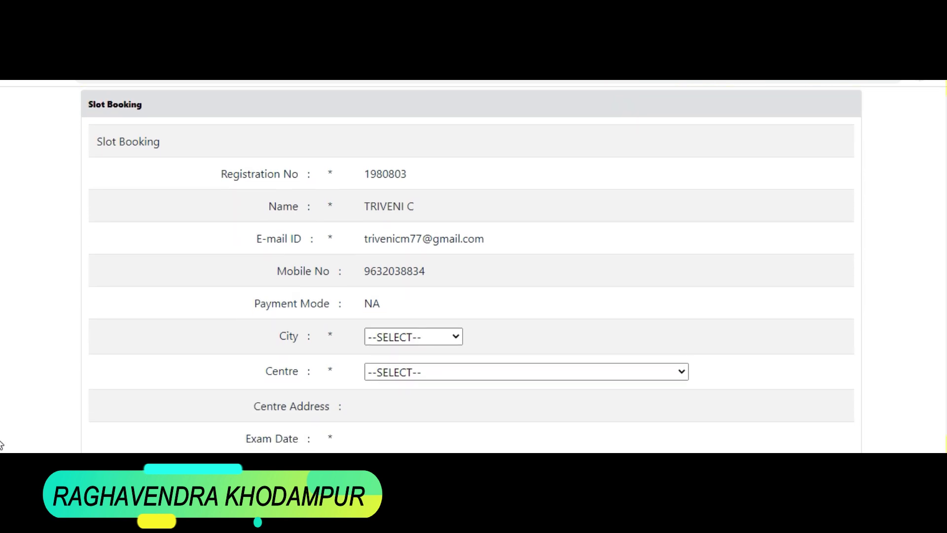
scroll(2, 444, "up", 1)
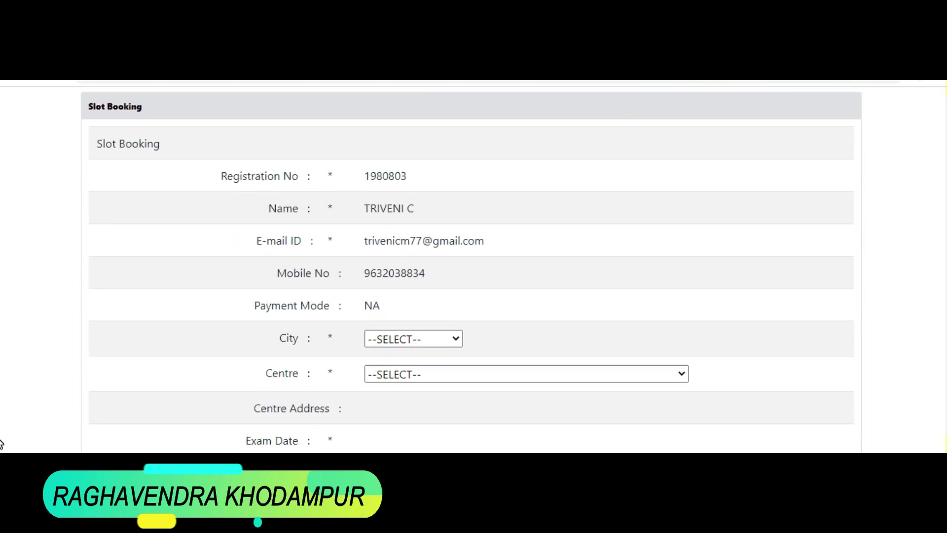
scroll(1, 443, "up", 1)
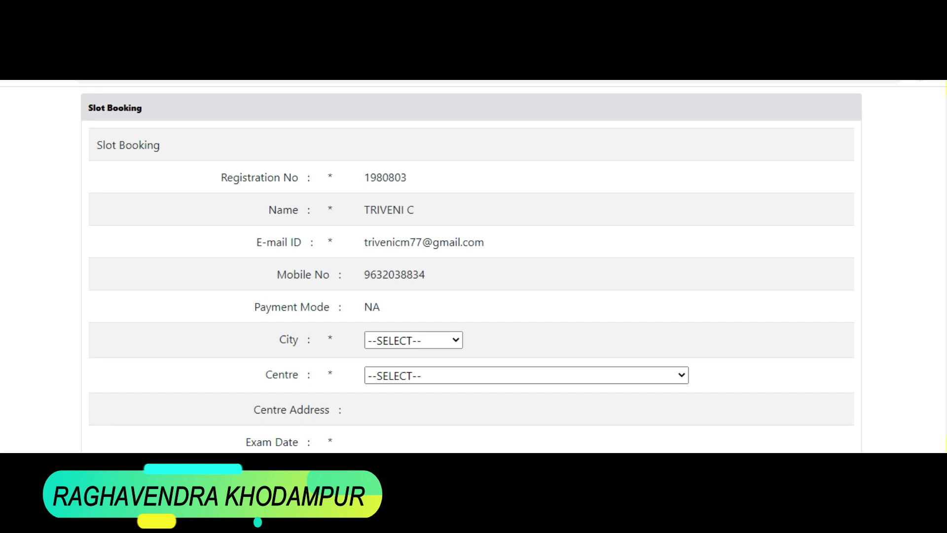
scroll(471, 269, "down", 3)
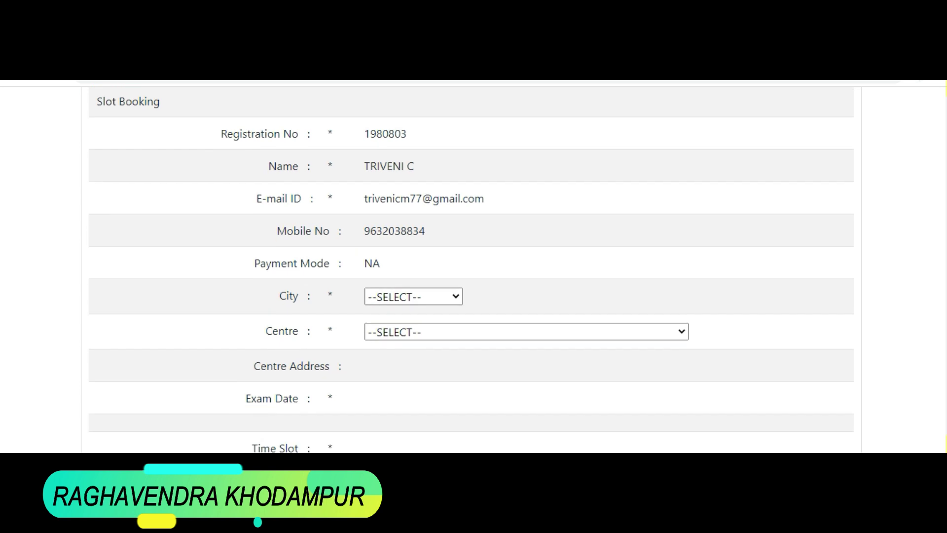
scroll(471, 270, "down", 1)
scroll(471, 270, "up", 1)
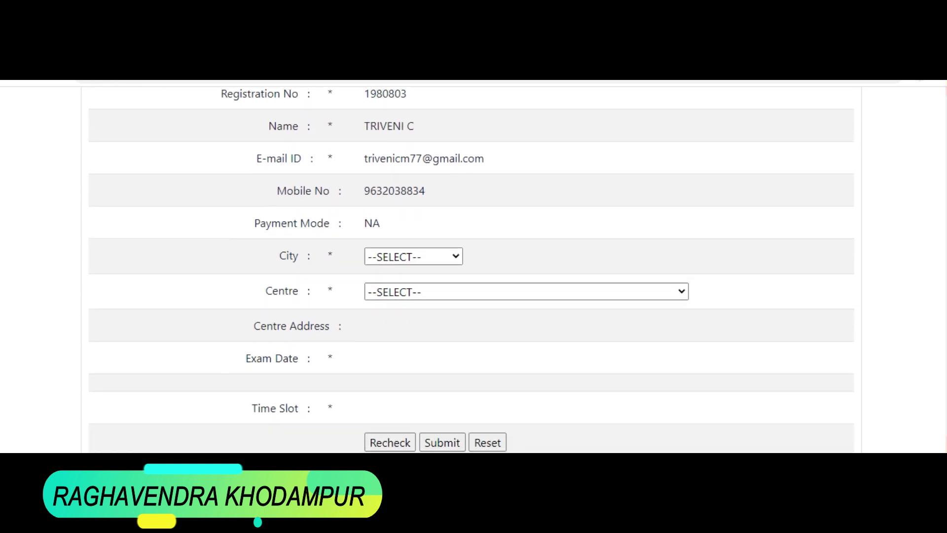
left_click(419, 253)
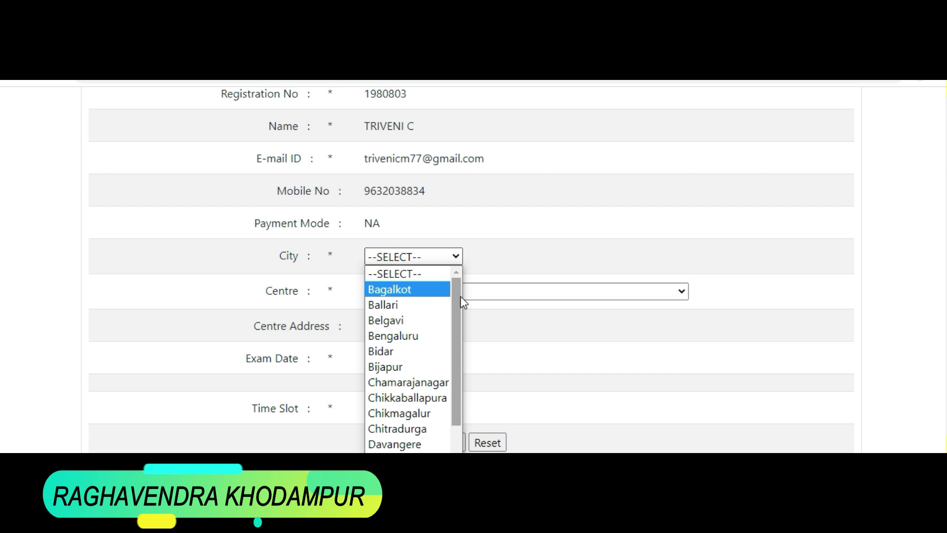
mouse_move(457, 300)
left_mouse_down()
mouse_move(460, 347)
mouse_move(458, 293)
left_mouse_up()
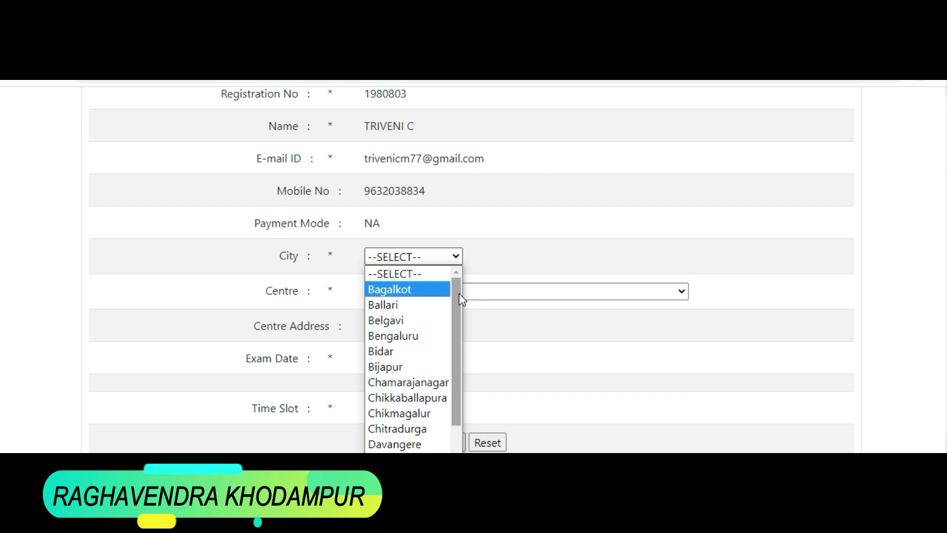
left_click(398, 354)
left_click(665, 256)
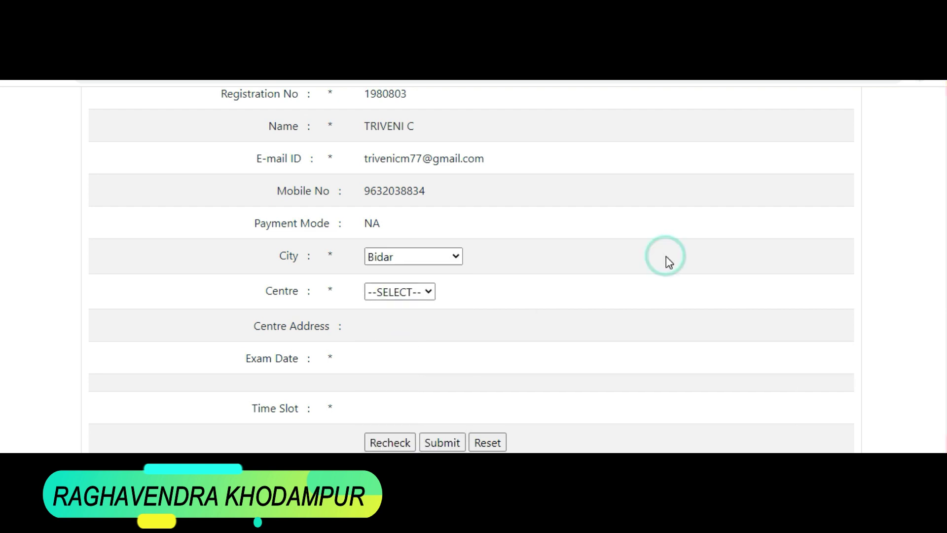
Check which exam centres are offered for Bidar.
left_click(416, 292)
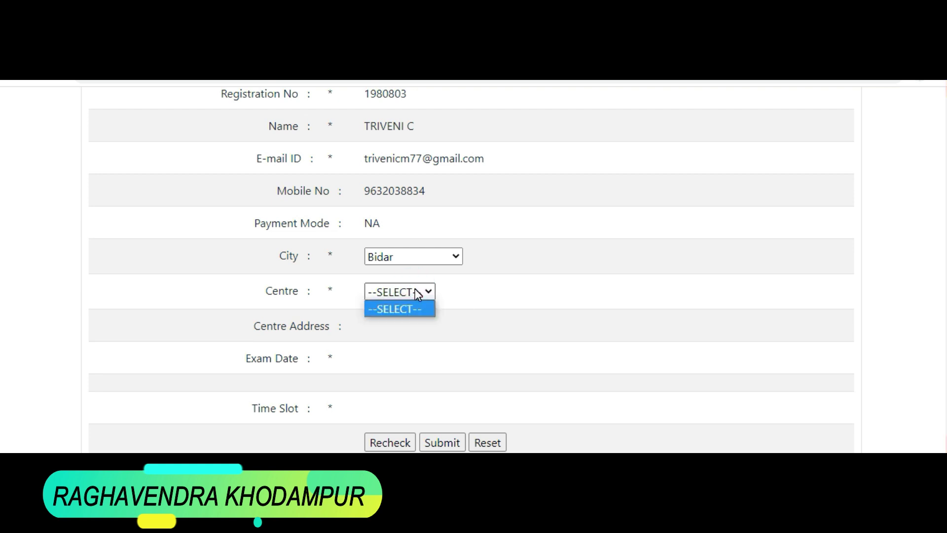
left_click(416, 292)
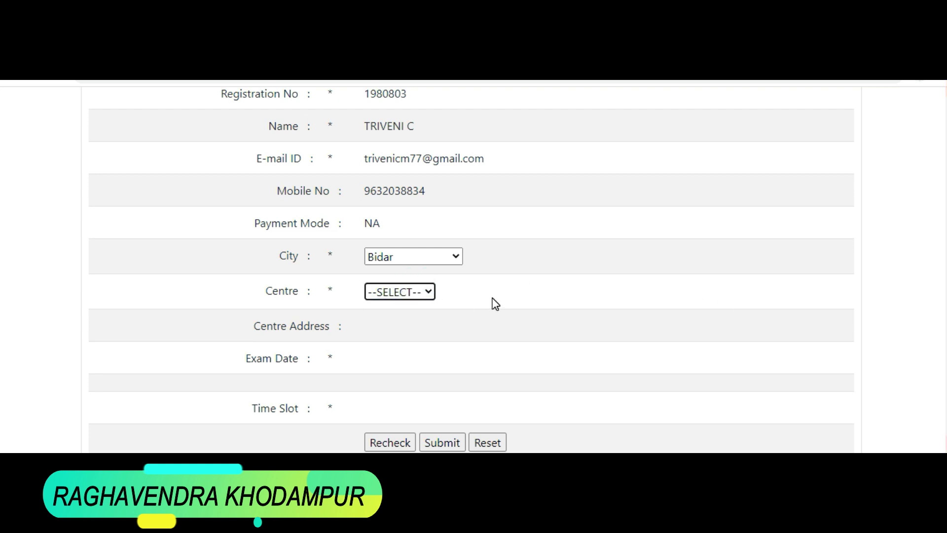
left_click(407, 292)
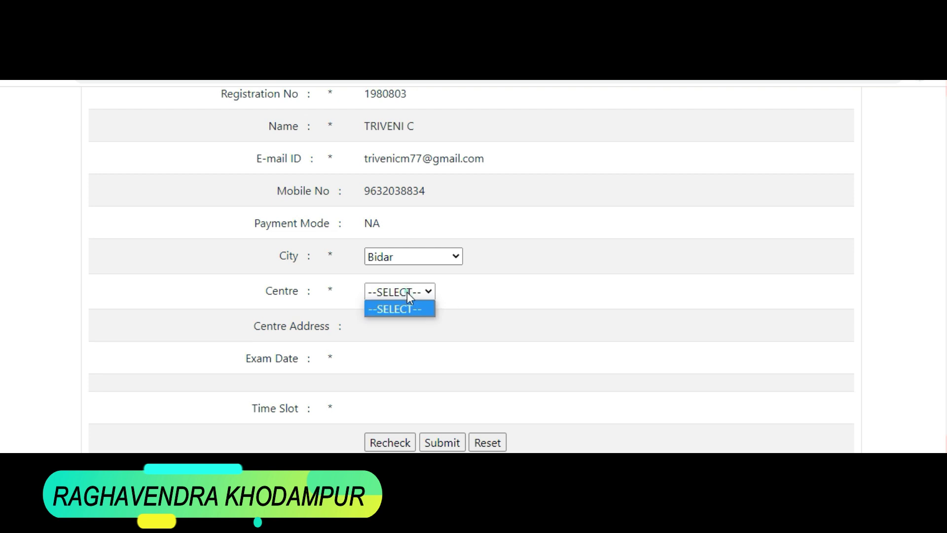
Change the city to Ballari and choose Rao Bahadur Y Mahabaleswarappa Engineering College RBYM as the centre.
left_click(408, 255)
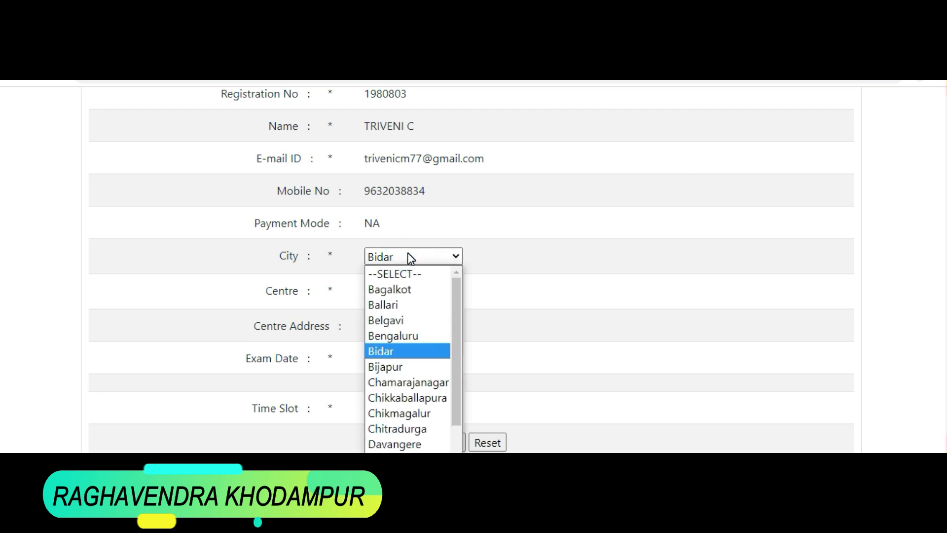
left_click(409, 305)
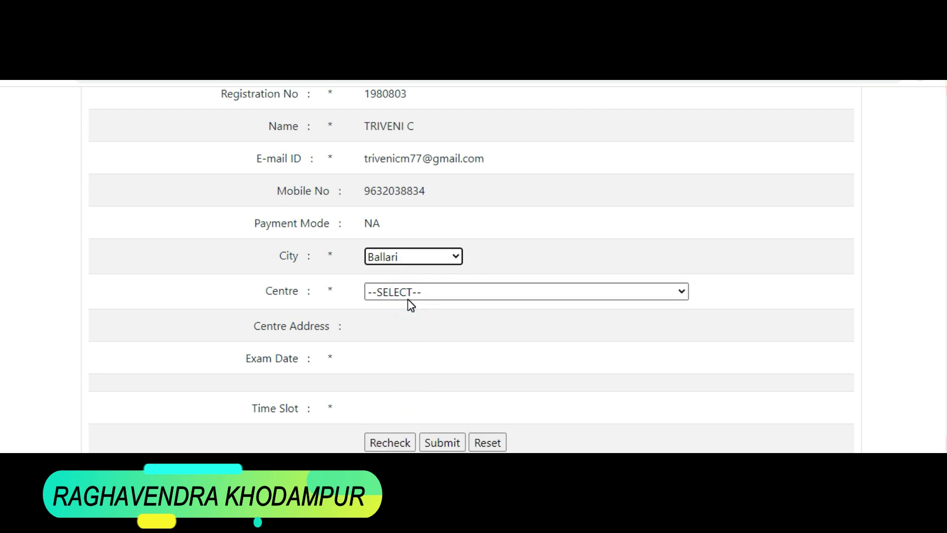
left_click(411, 290)
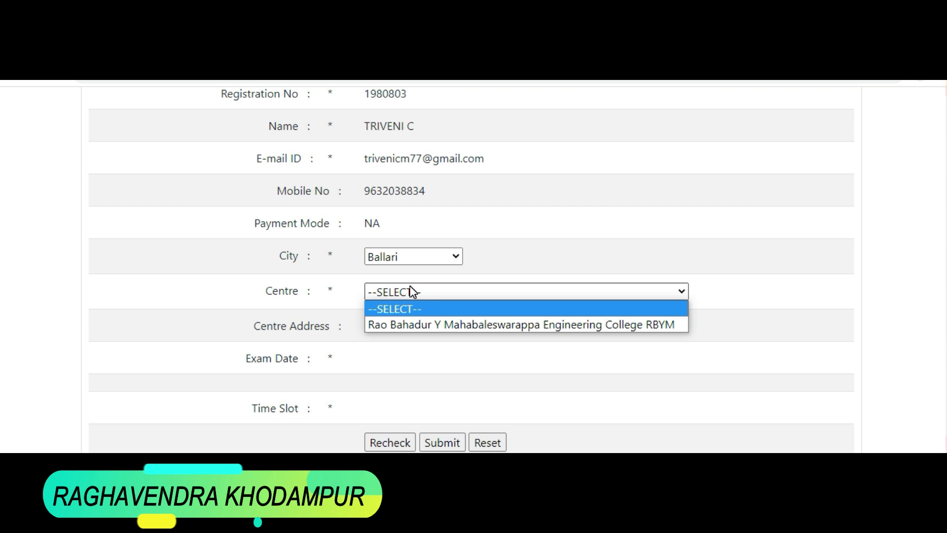
left_click(419, 326)
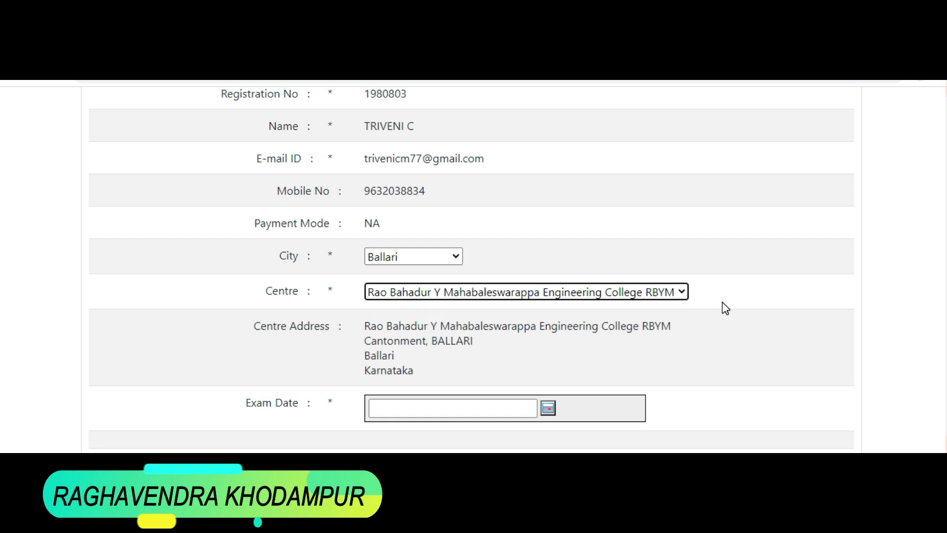
left_click(779, 332)
Examine the exam dates in the December 2020 and January 2021 calendars and the time slots offered for the Ballari centre.
scroll(778, 332, "down", 2)
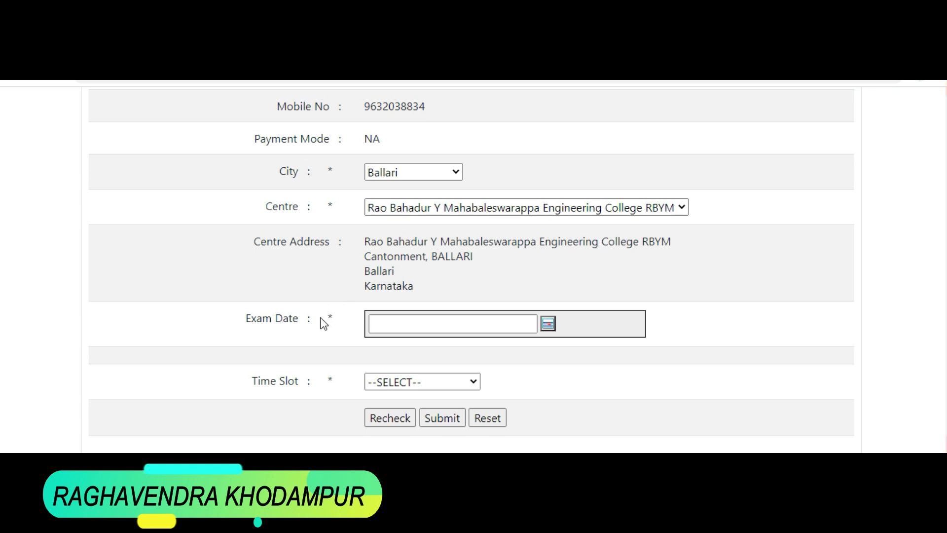
left_click(549, 323)
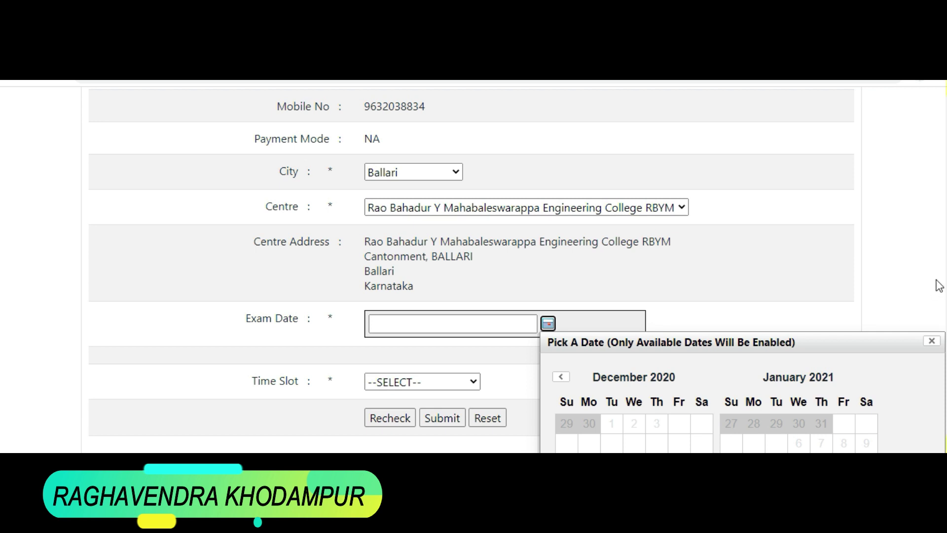
left_click(882, 276)
scroll(881, 275, "down", 3)
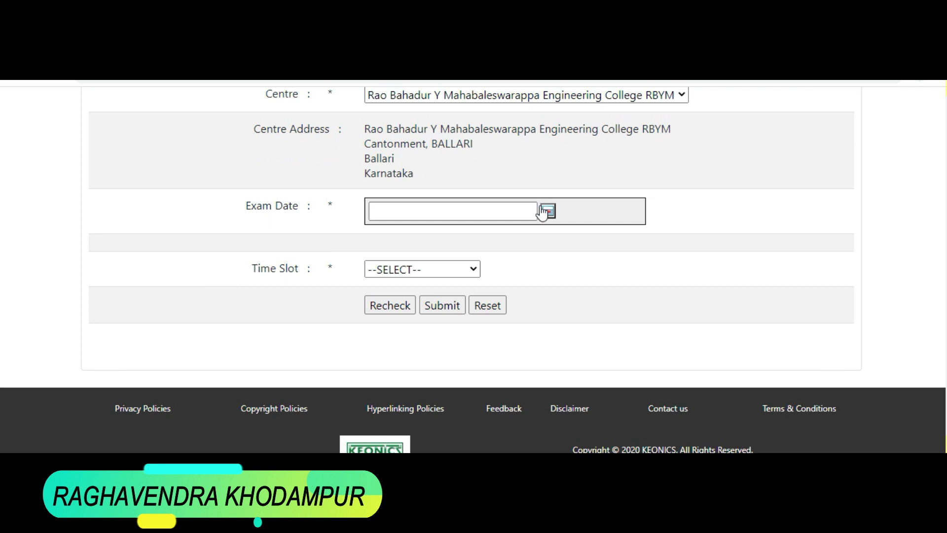
left_click(547, 210)
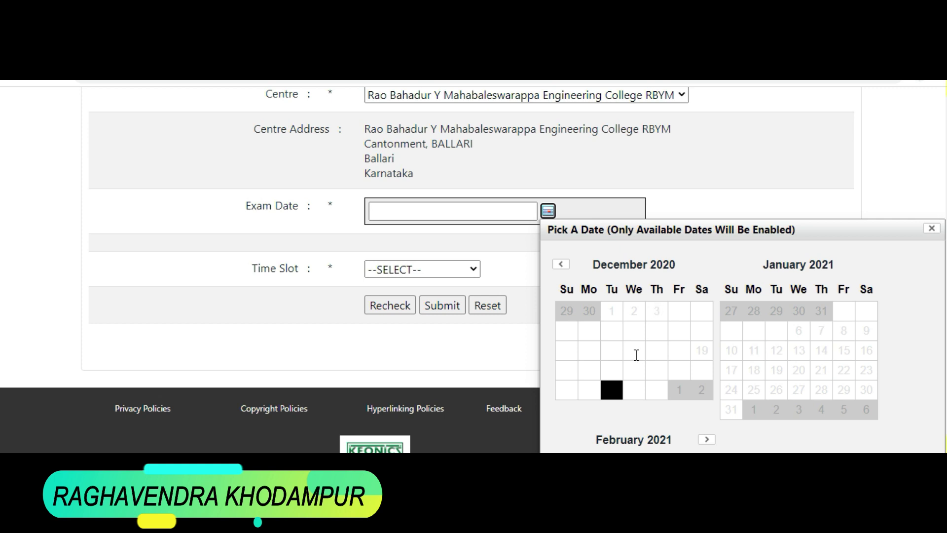
left_click(619, 387)
left_click(617, 369)
left_click(803, 351)
left_click(774, 205)
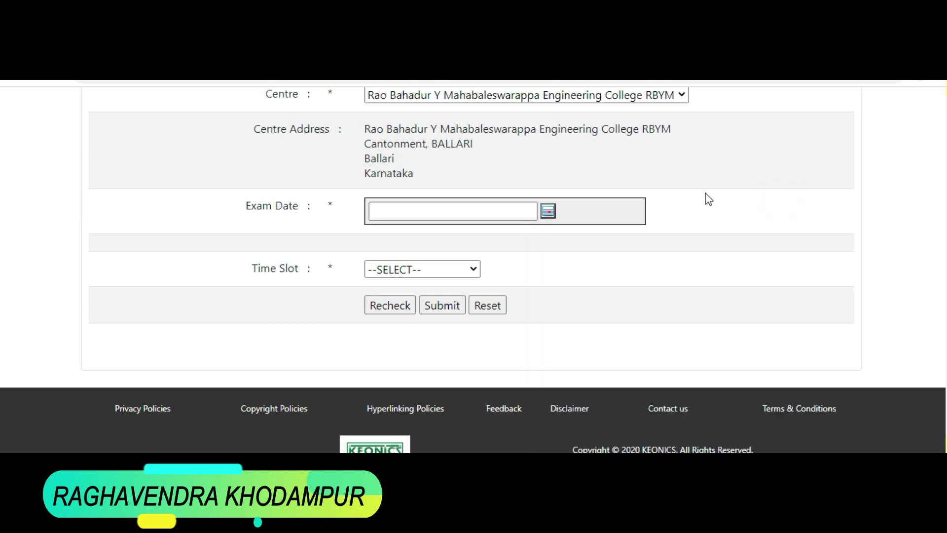
left_click(458, 269)
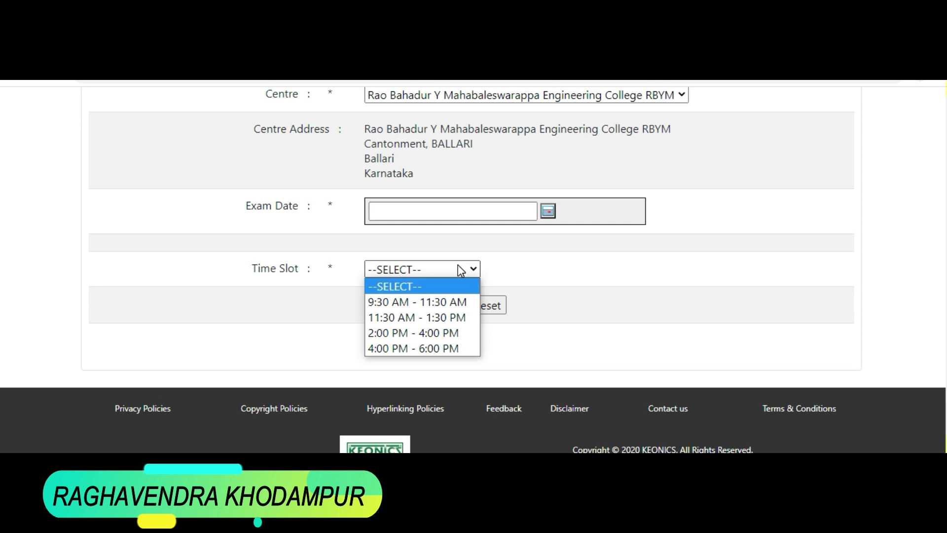
left_click(548, 275)
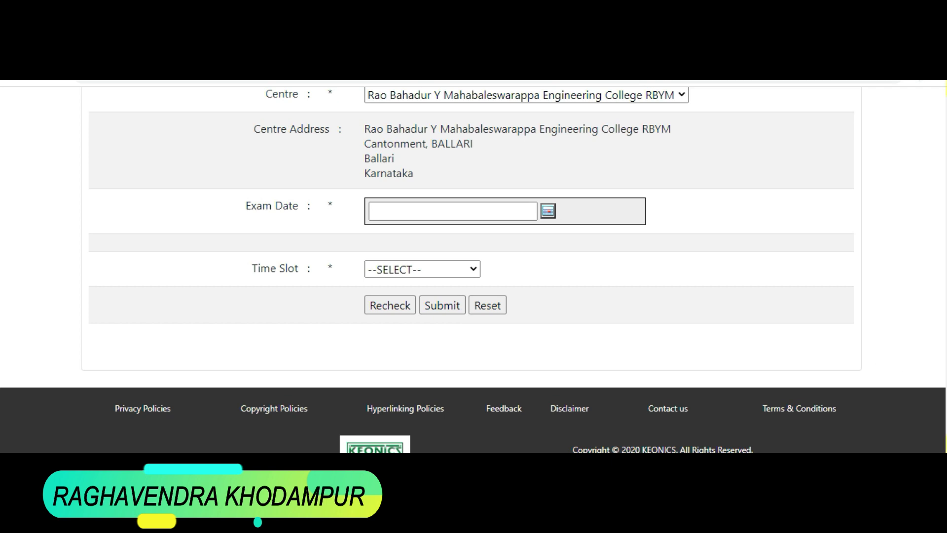
Load a fresh slot booking form from Book Slot & Payment.
scroll(474, 269, "up", 3)
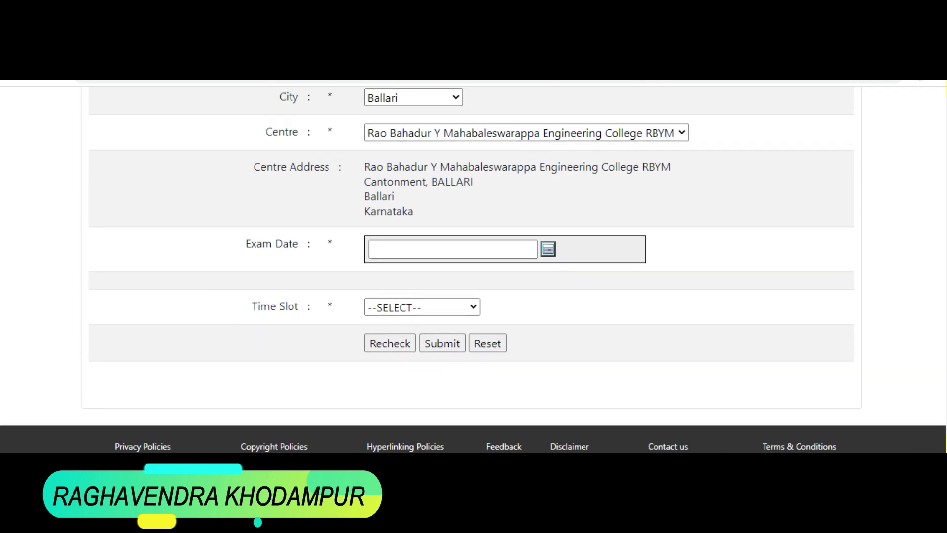
scroll(473, 270, "up", 5)
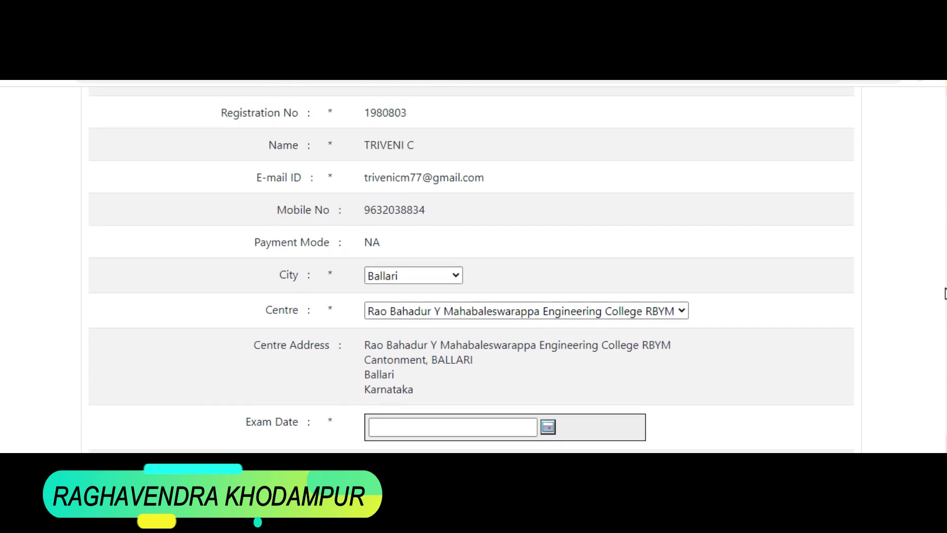
scroll(942, 245, "up", 4)
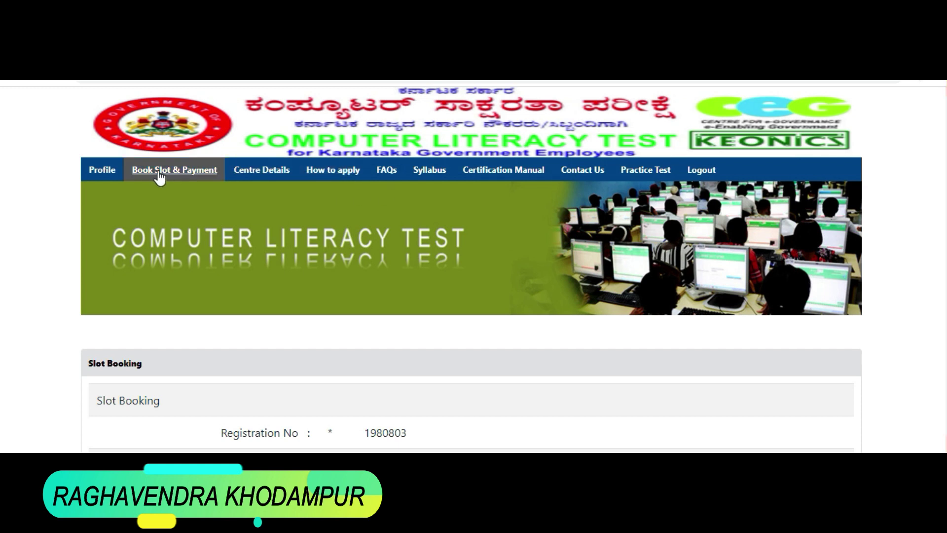
left_click(212, 173)
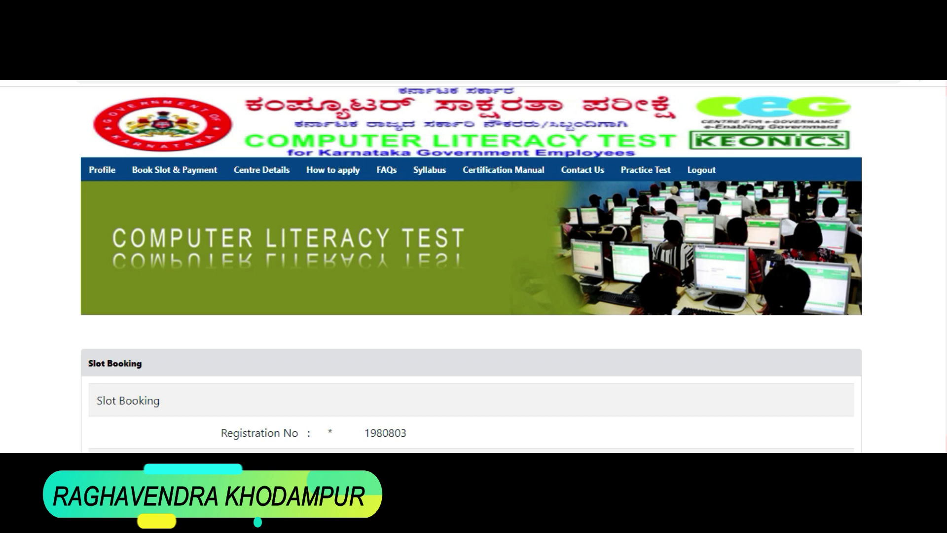
Review the blank slot booking form from the applicant details through the city, centre, exam date and time slot fields.
scroll(2, 366, "down", 4)
scroll(2, 370, "down", 2)
scroll(1, 419, "down", 1)
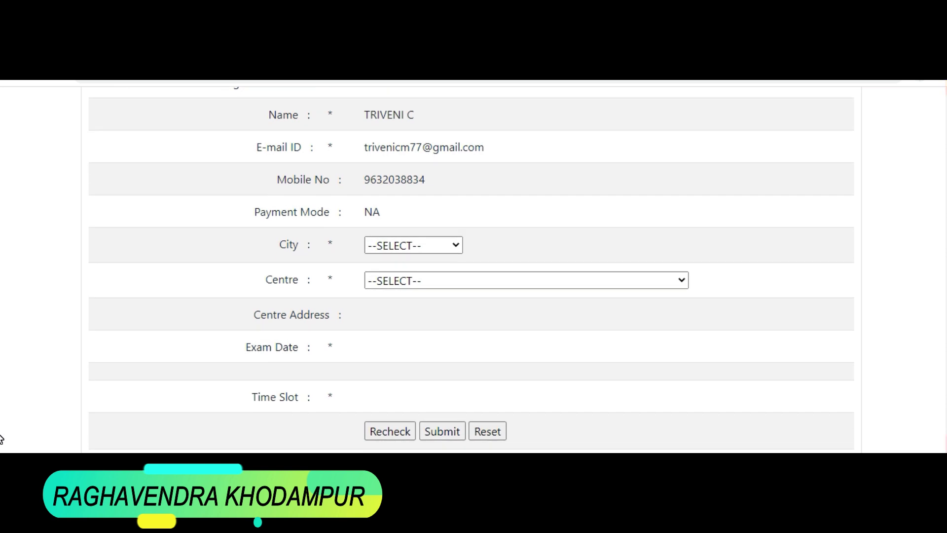
scroll(2, 438, "down", 1)
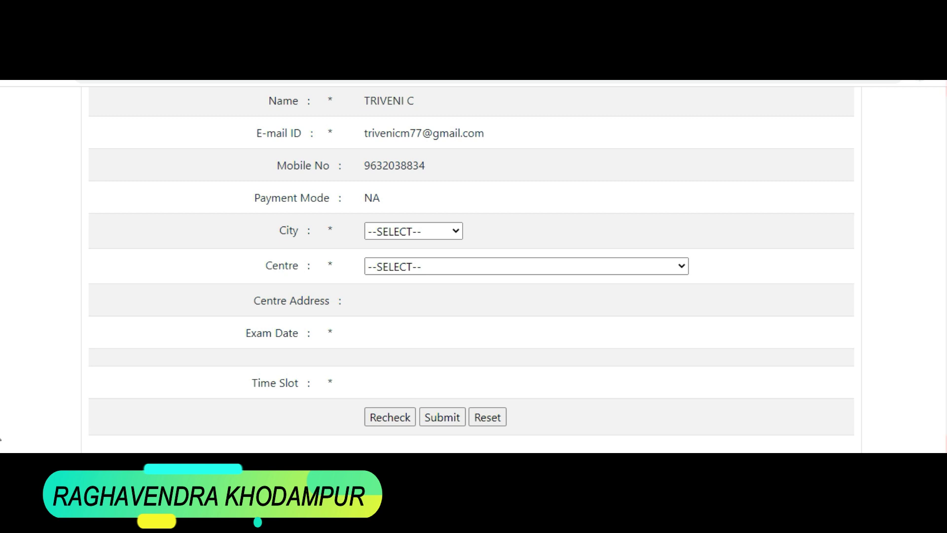
scroll(471, 260, "down", 1)
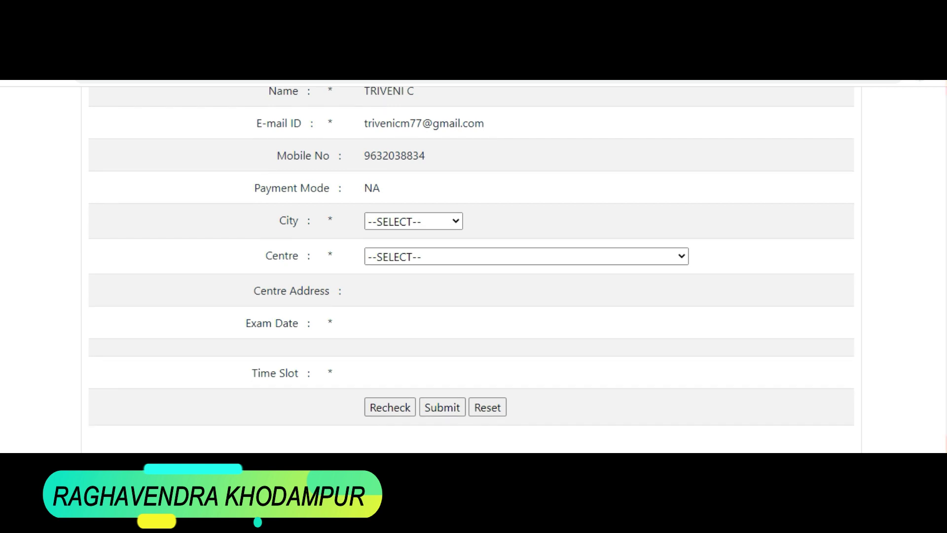
scroll(943, 375, "up", 4)
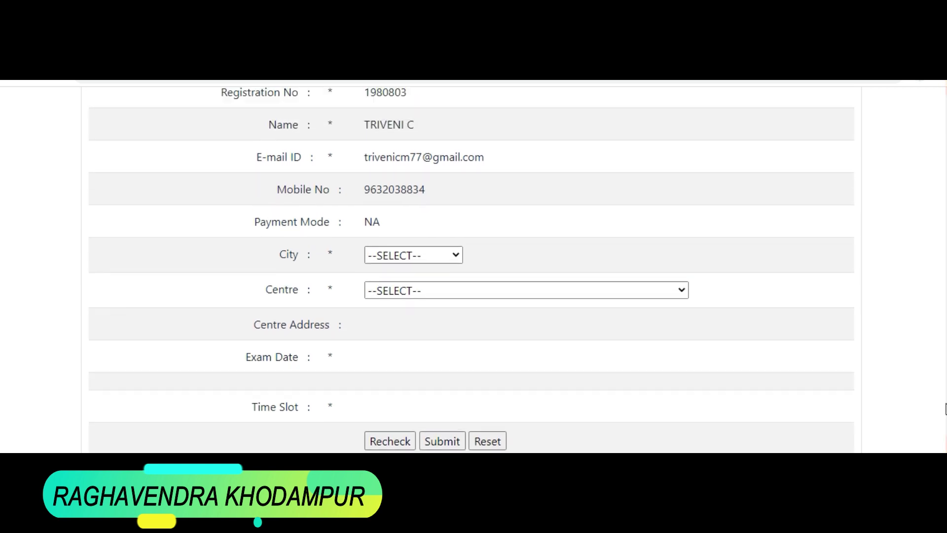
scroll(942, 355, "up", 2)
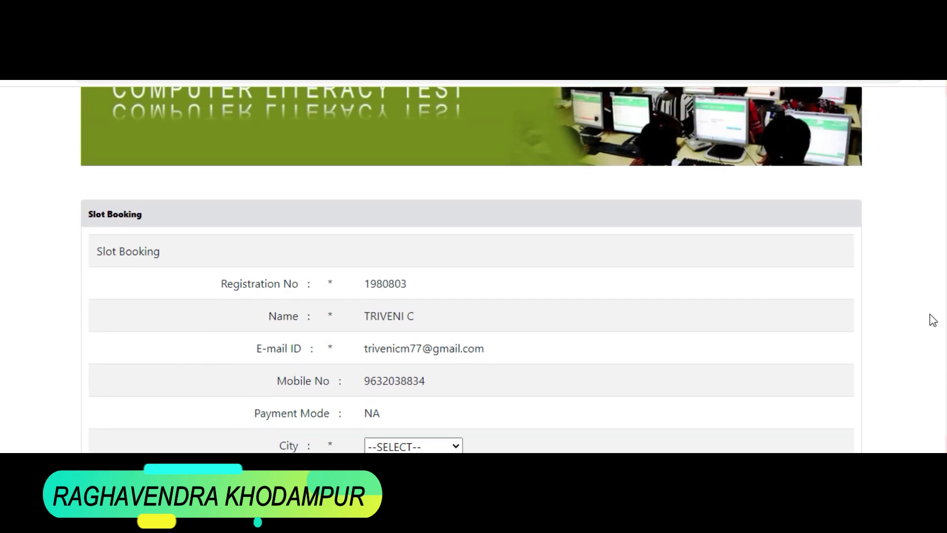
scroll(922, 287, "up", 3)
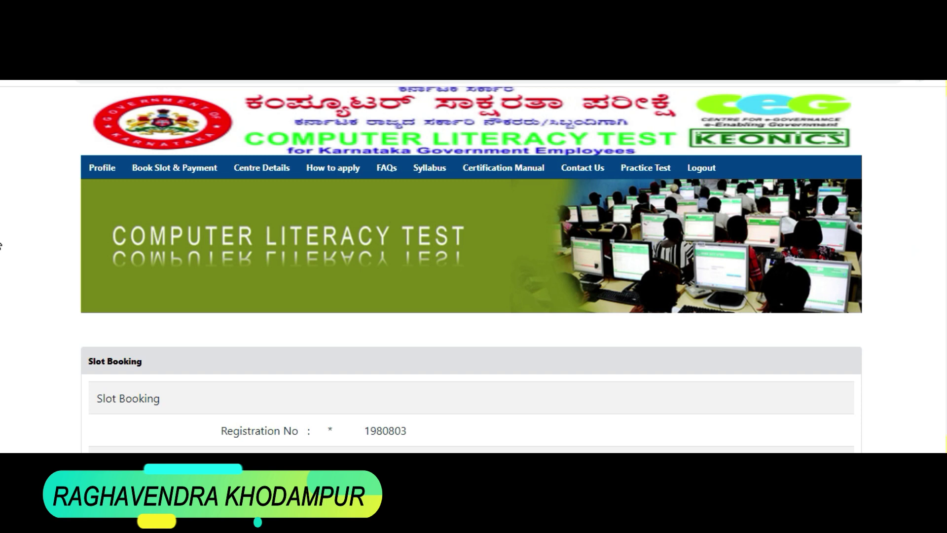
scroll(1, 245, "down", 2)
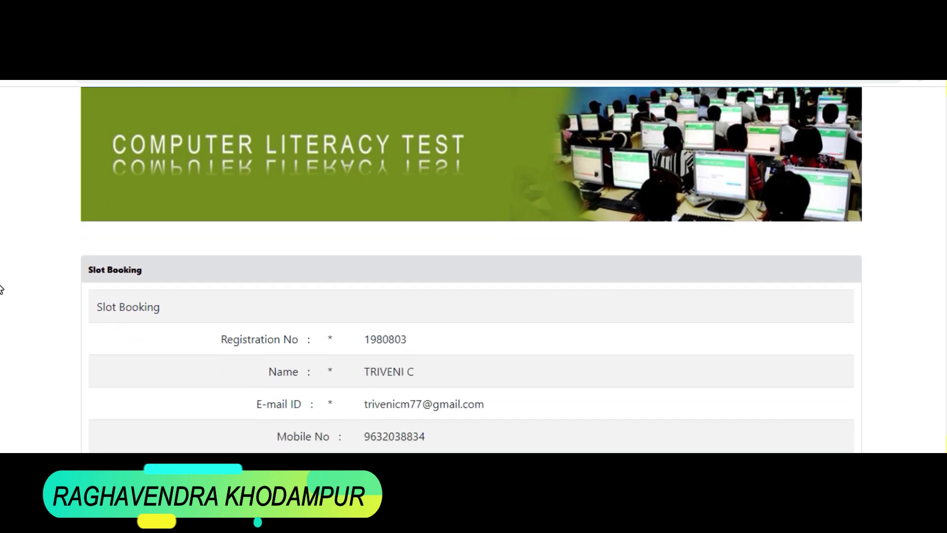
scroll(1, 296, "down", 3)
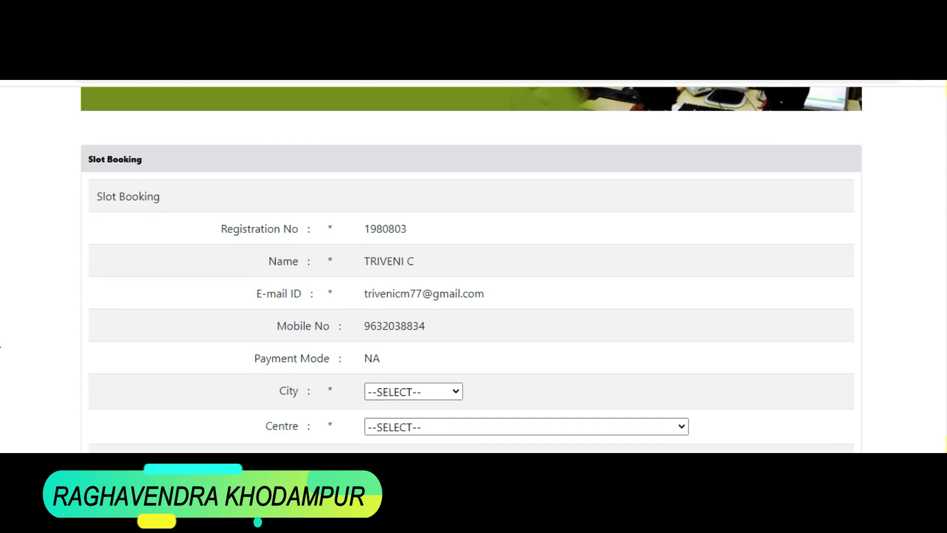
scroll(0, 391, "down", 1)
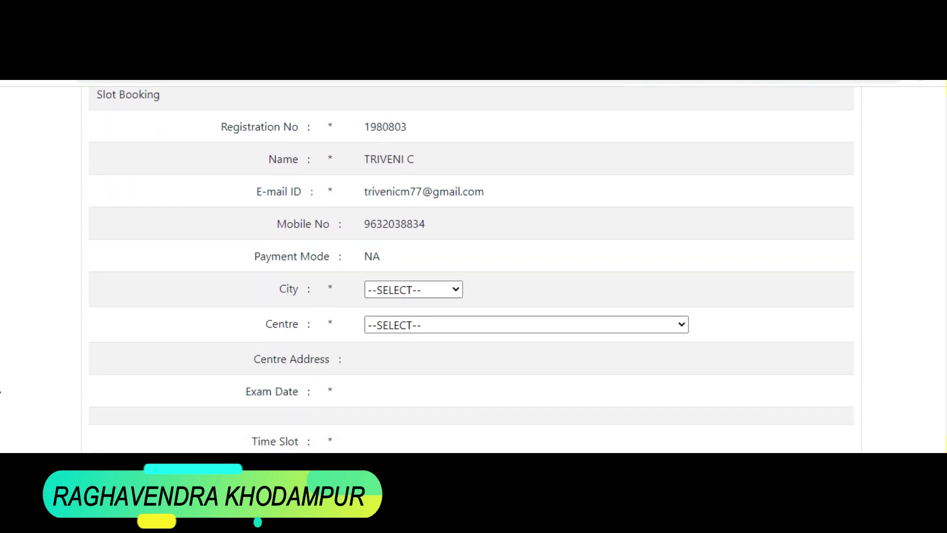